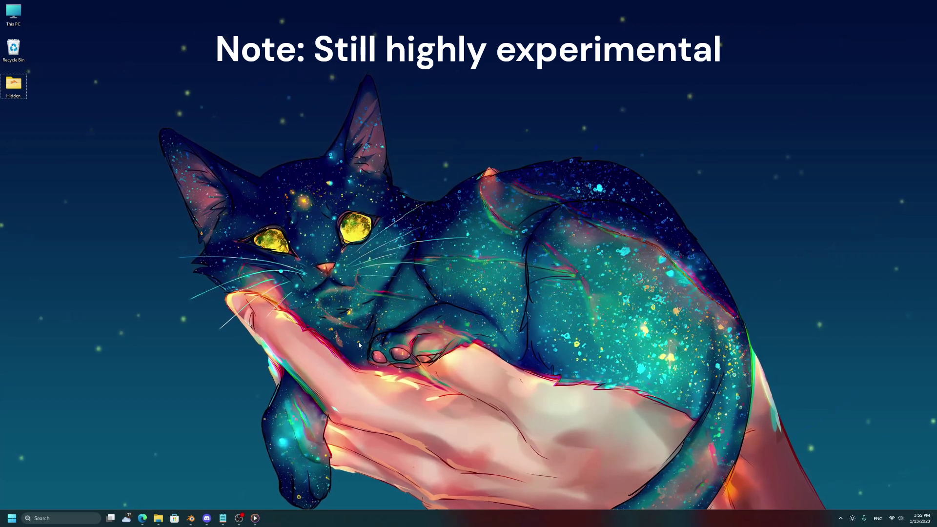
- Bring up Discord on the Dream Textures server's #welcome channel
click(207, 518)
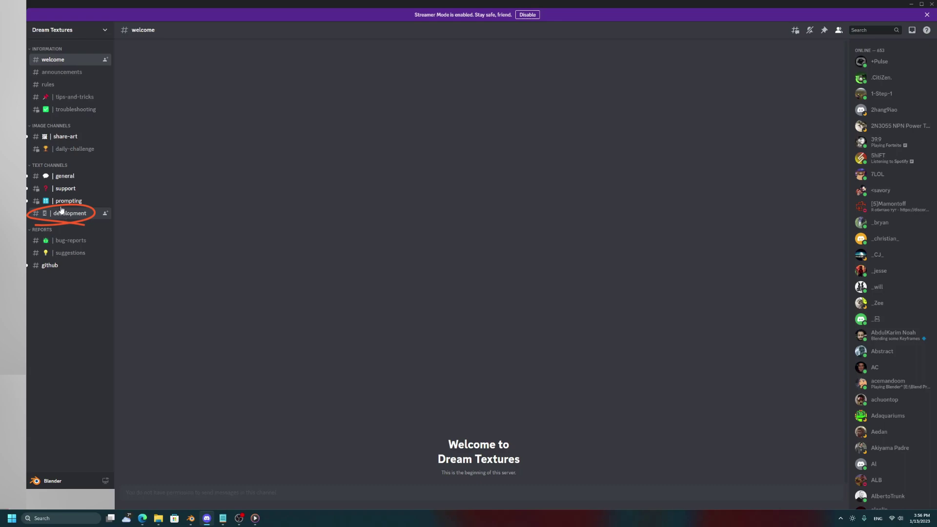
- Download the dream_textures-windows-directml artifact from the GitHub Package Release #36 run
click(142, 518)
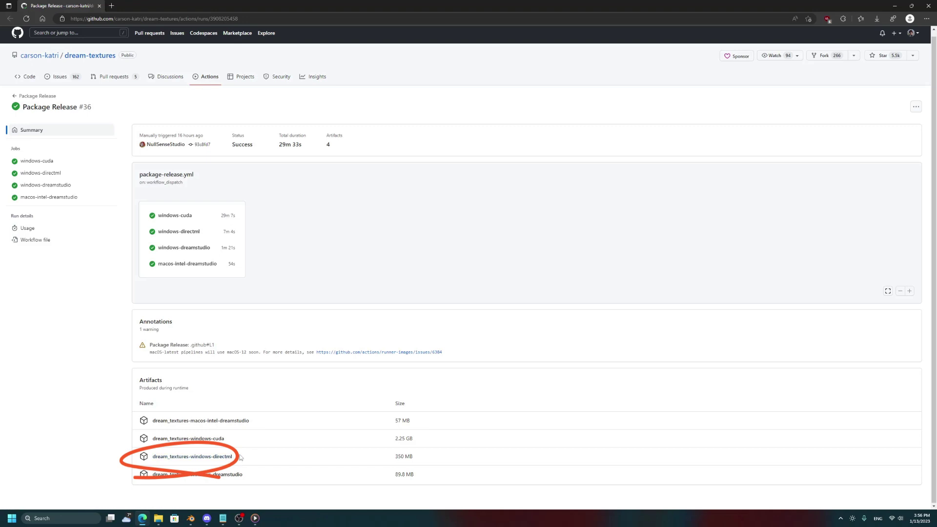
drag(232, 457, 190, 460)
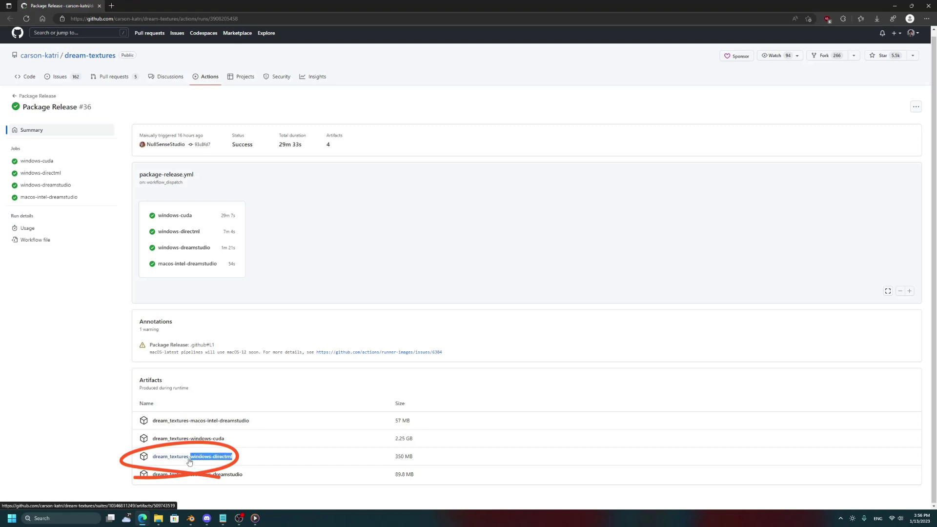
click(252, 463)
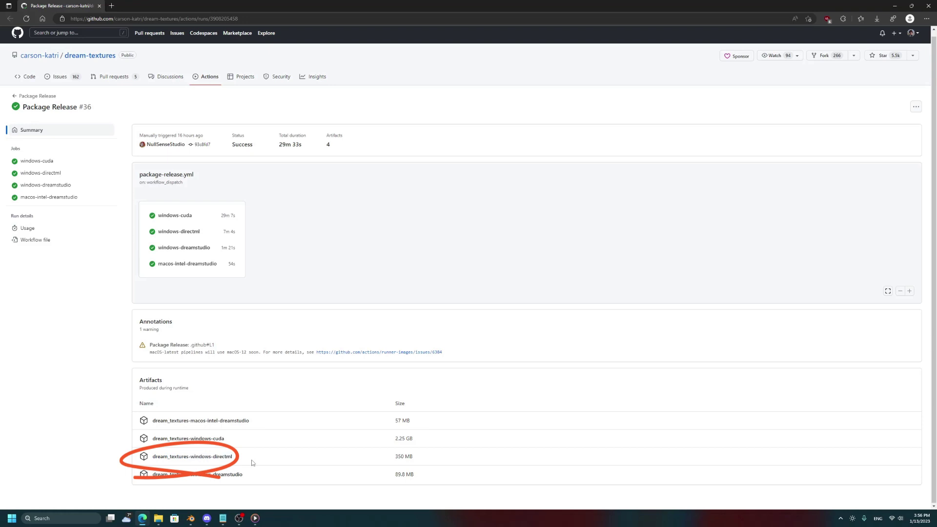
click(217, 458)
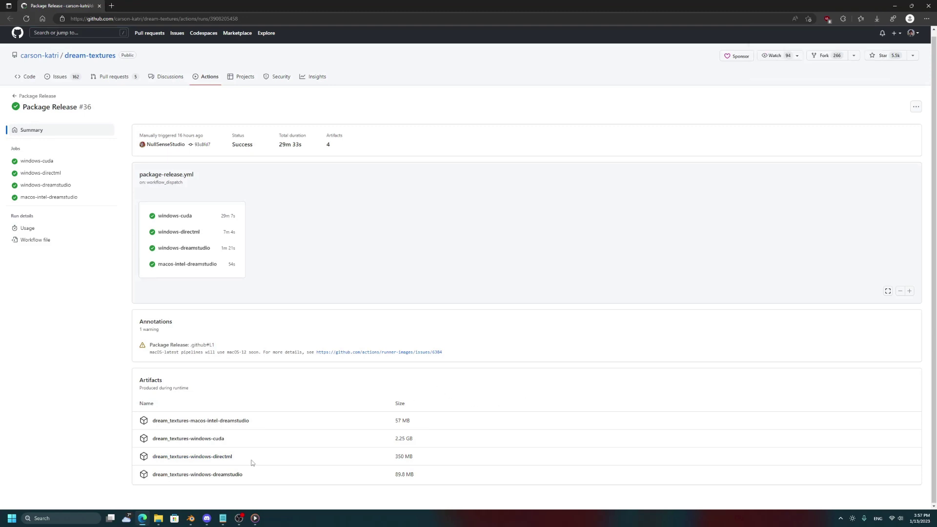
- Extract dream_textures-windows-directml.zip into its own Downloads folder, then switch to Blender
click(158, 518)
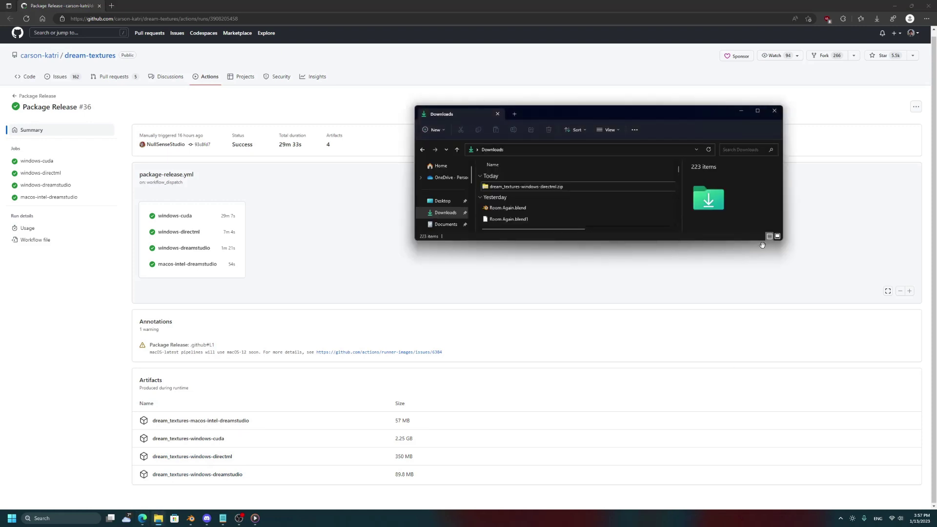
click(529, 187)
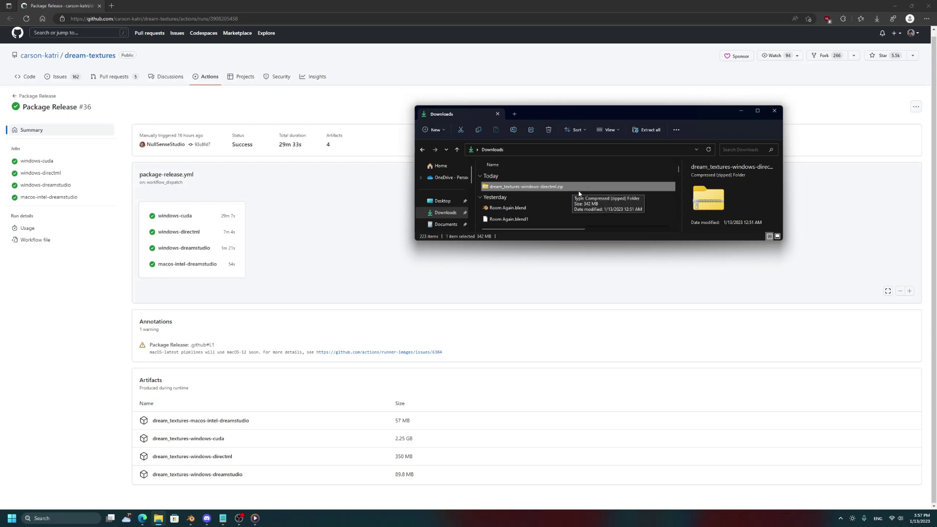
click(646, 130)
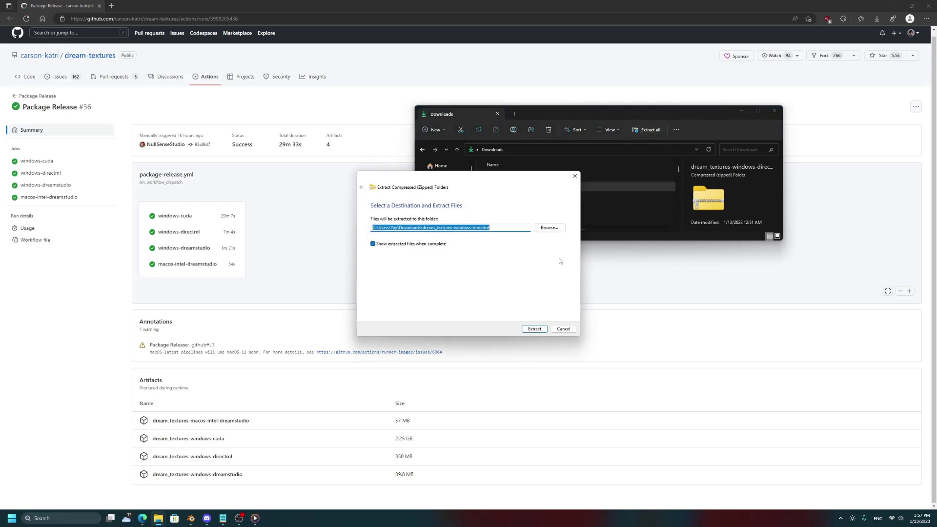
click(534, 329)
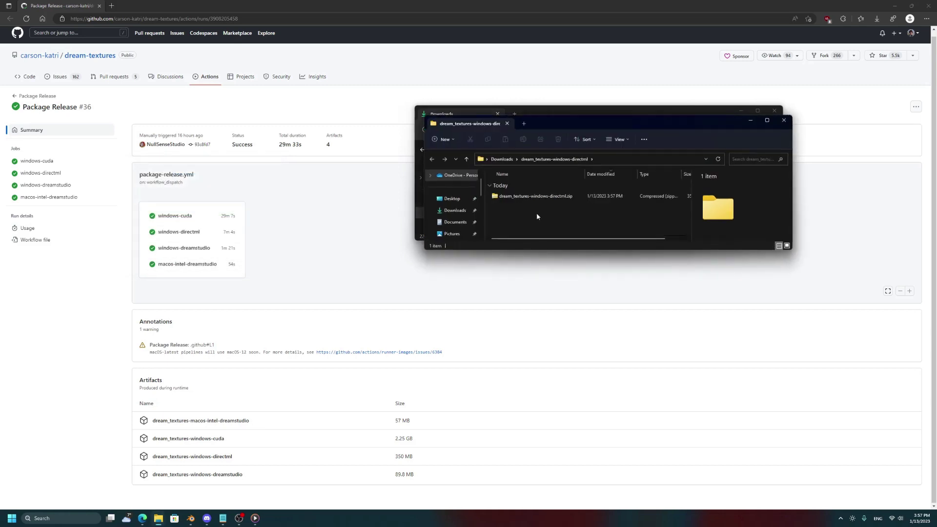
mouse_move(510, 216)
mouse_down()
mouse_move(560, 191)
mouse_move(562, 205)
mouse_up()
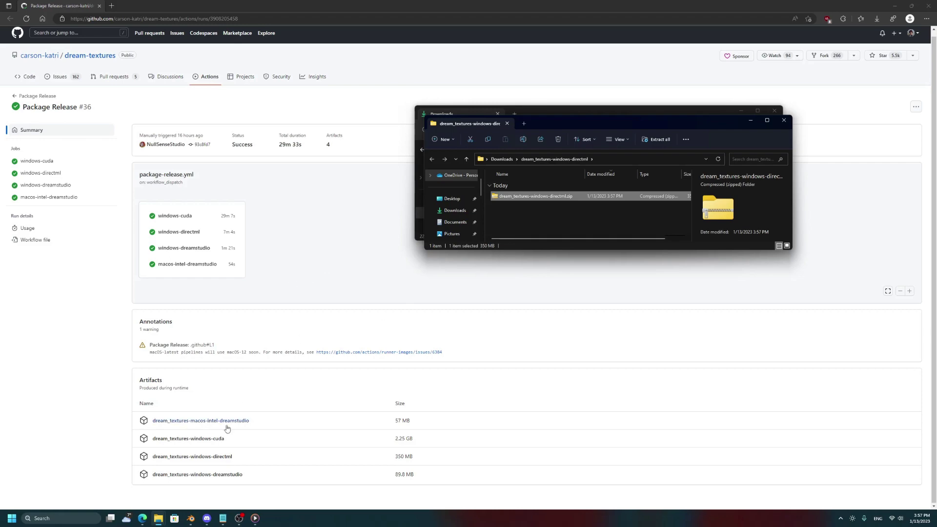
click(191, 518)
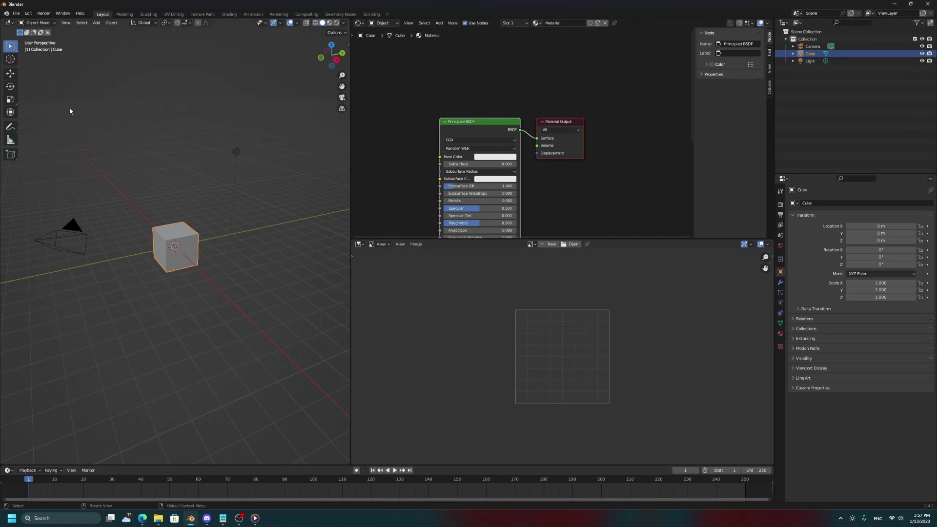
- Install dream_textures-windows-directml.zip as an add-on from Preferences > Add-ons
click(28, 13)
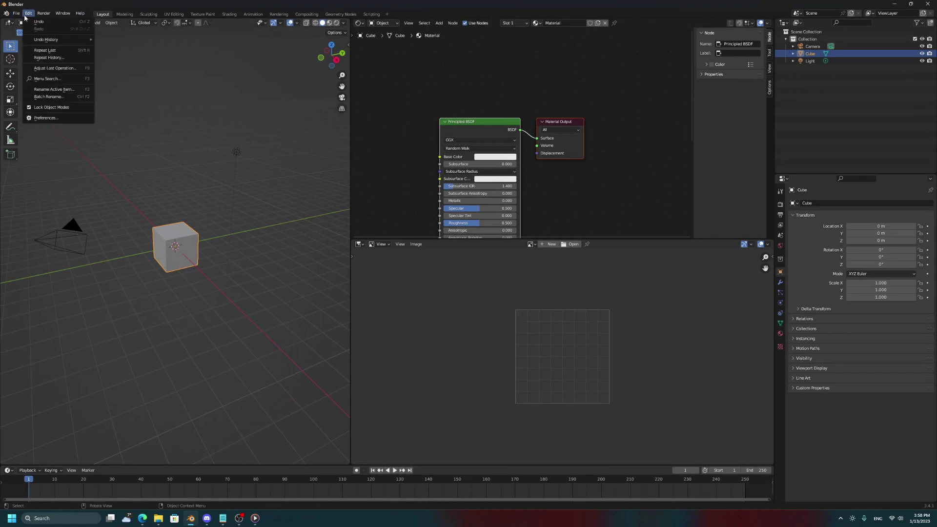
click(63, 123)
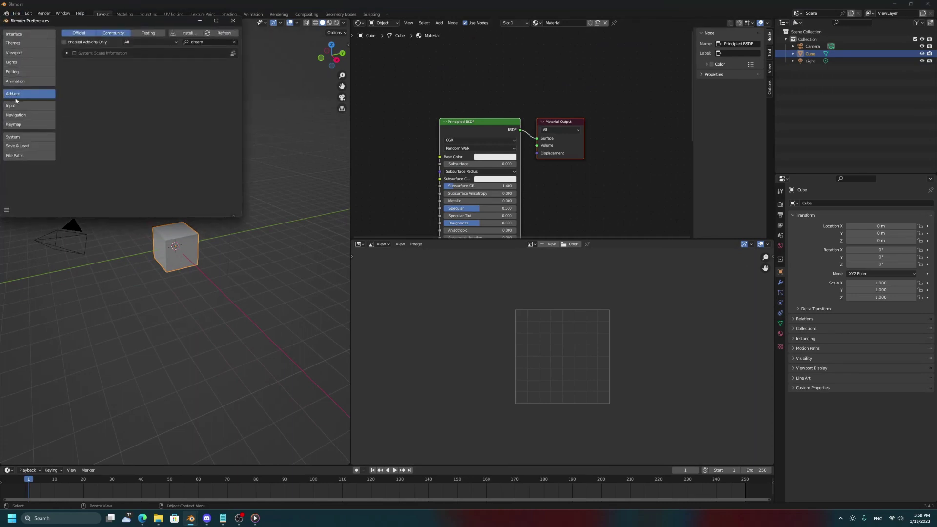
click(181, 33)
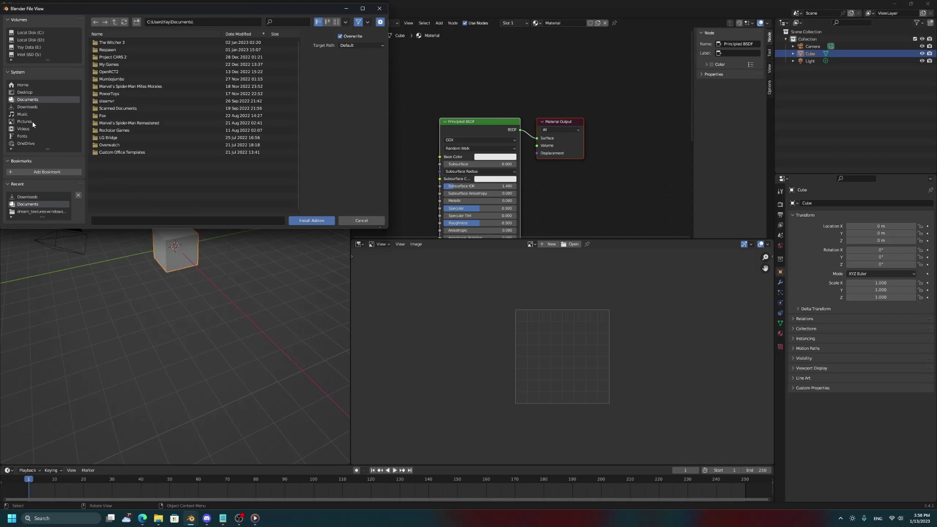
click(24, 106)
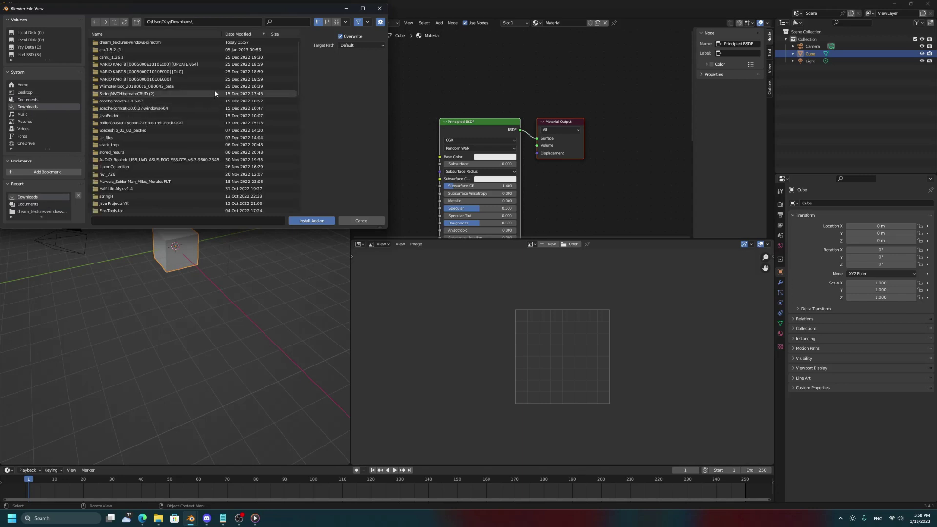
double_click(140, 44)
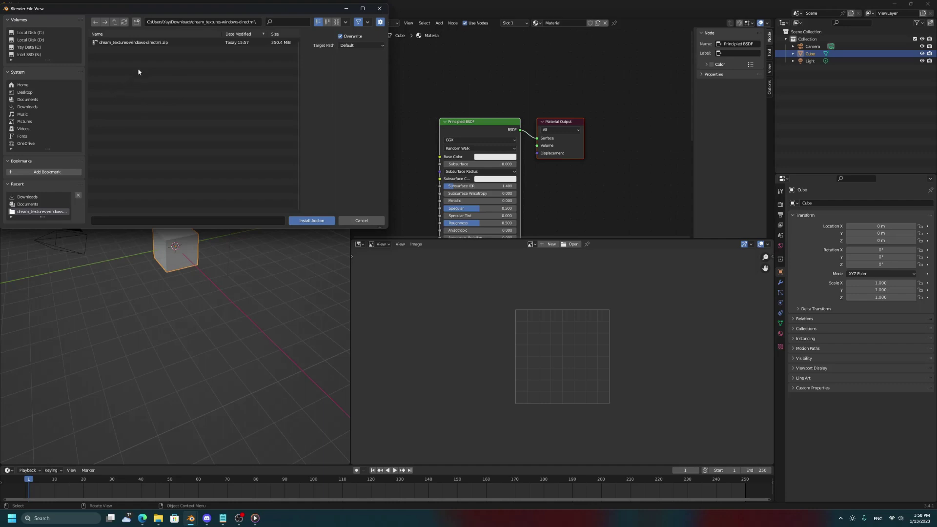
click(189, 43)
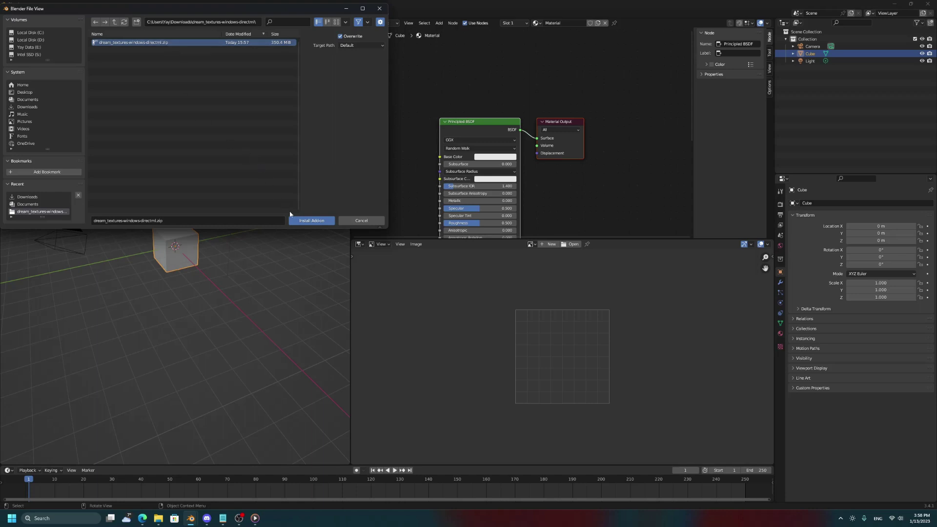
click(315, 222)
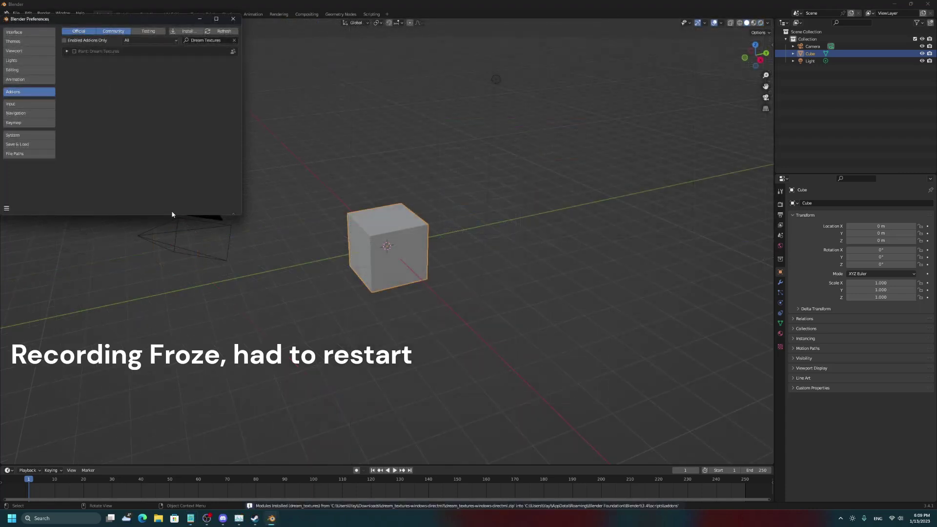
- Enable Dream Textures, download the Stable Diffusion v2.1 model, and close Preferences
click(68, 51)
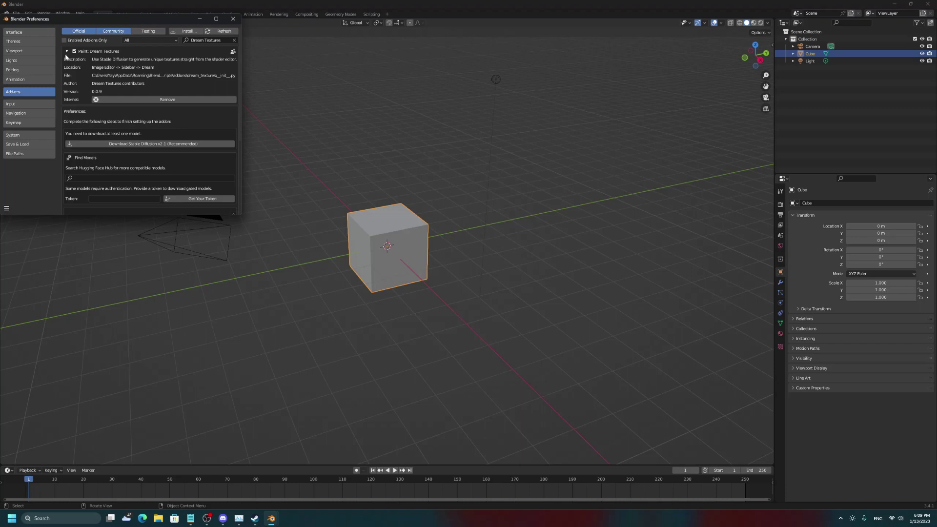
scroll(137, 120, down, 2)
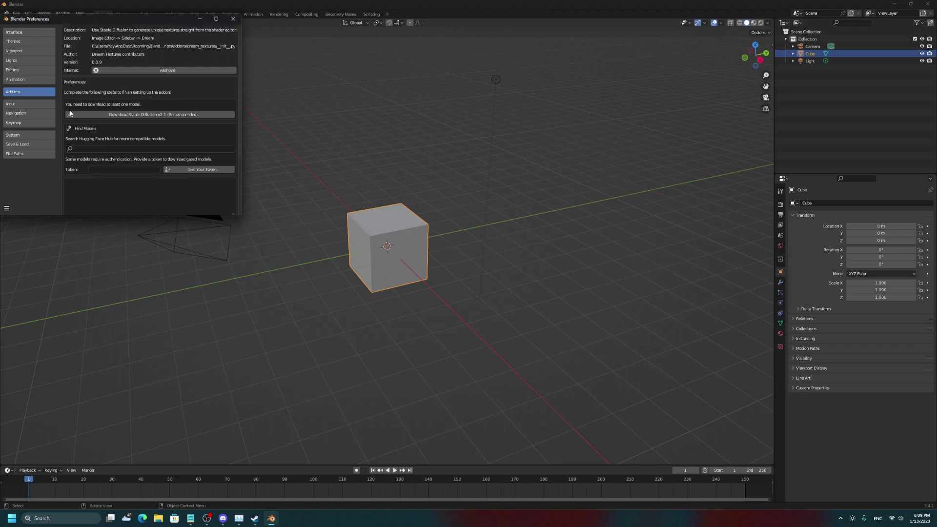
click(168, 115)
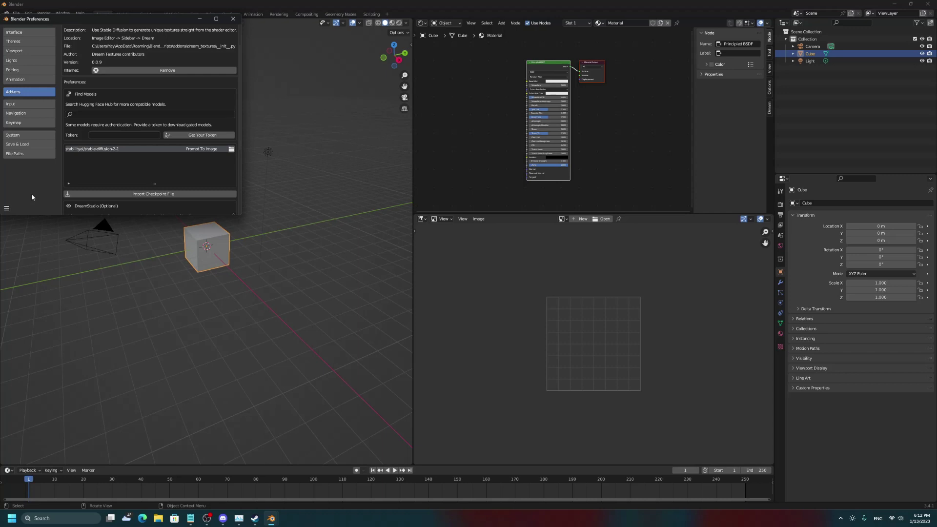
scroll(140, 143, down, 4)
scroll(122, 161, down, 2)
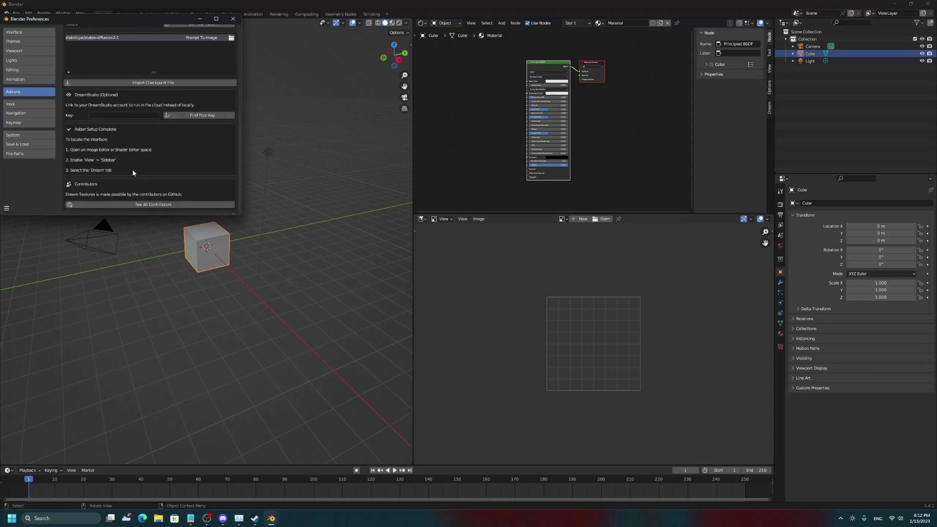
click(233, 19)
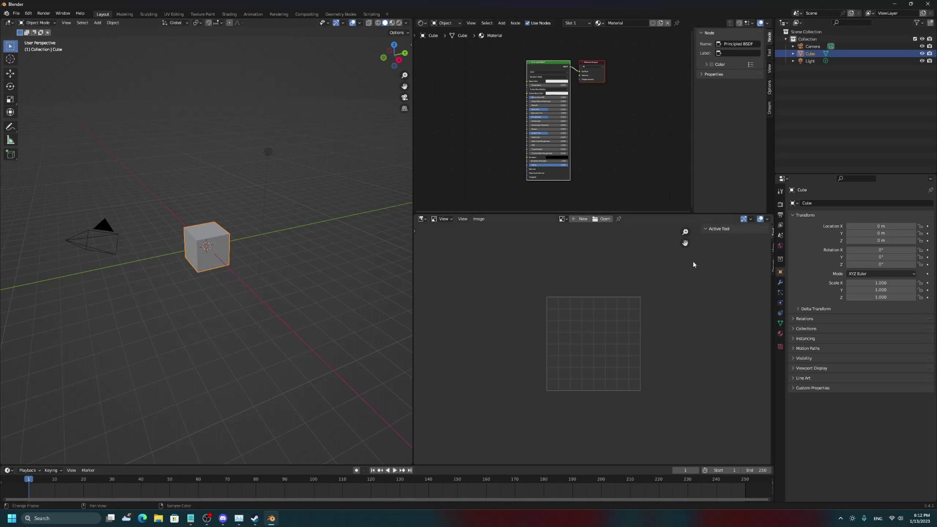
- Show the Image Editor sidebar's Dream tab, widened, with the canvas recentred
key(n)
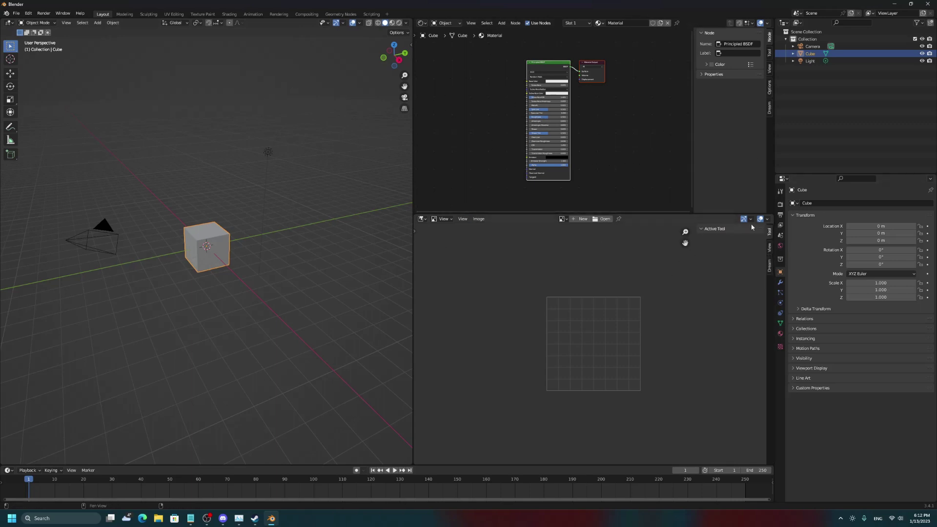
click(770, 268)
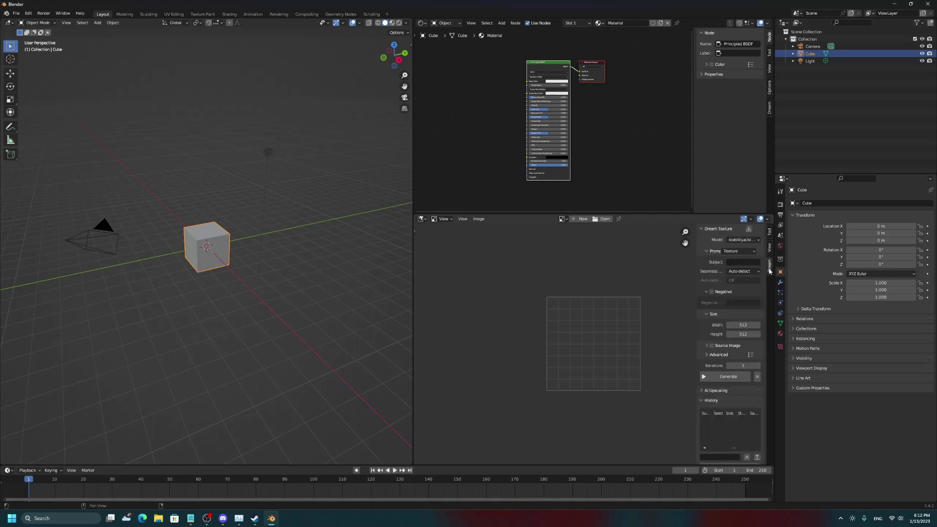
drag(698, 282, 639, 283)
middle_drag(594, 311, 546, 329)
scroll(540, 313, up, 1)
scroll(512, 310, up, 1)
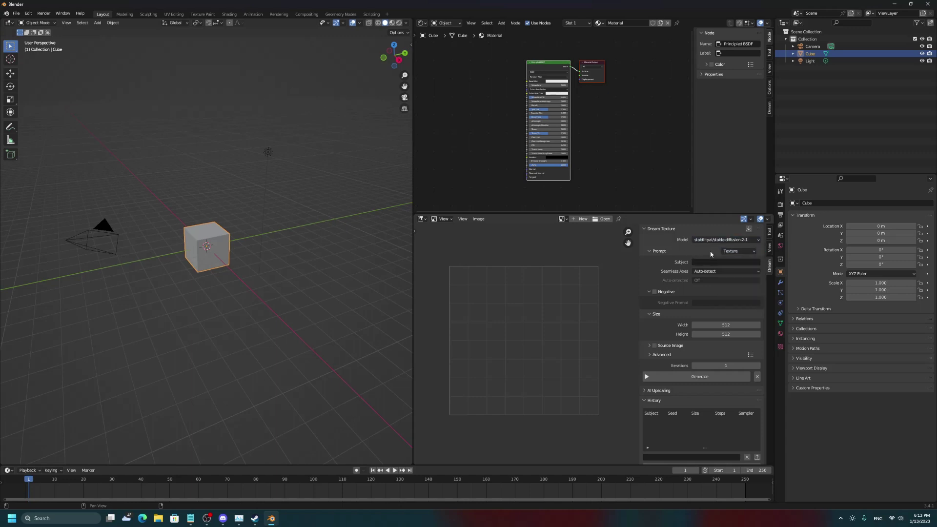
- Set the subject to 'stitched fabric' and Seamless Axes to Both
click(730, 251)
click(730, 260)
click(708, 262)
text(stitched fabric)
key(Return)
click(695, 273)
click(707, 310)
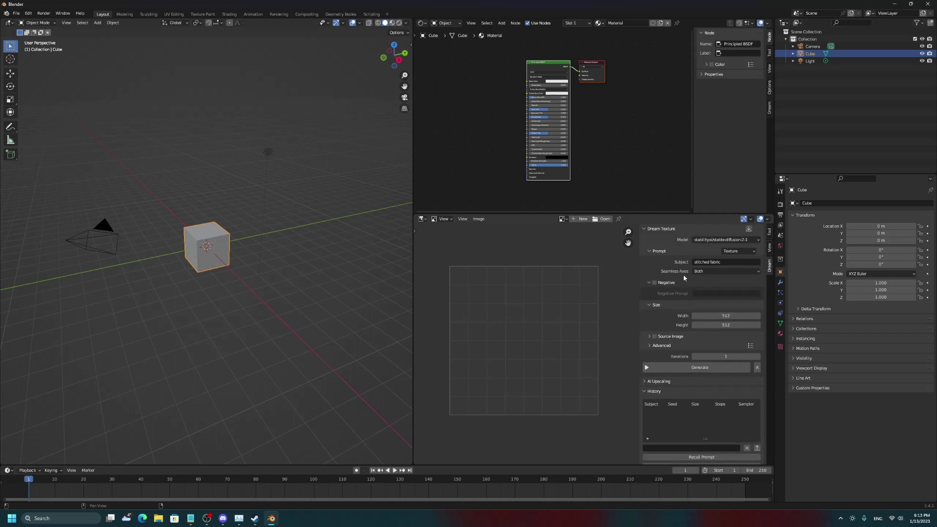
- Generate the stitched fabric texture, then select the word 'fabric' in the Subject field
click(698, 368)
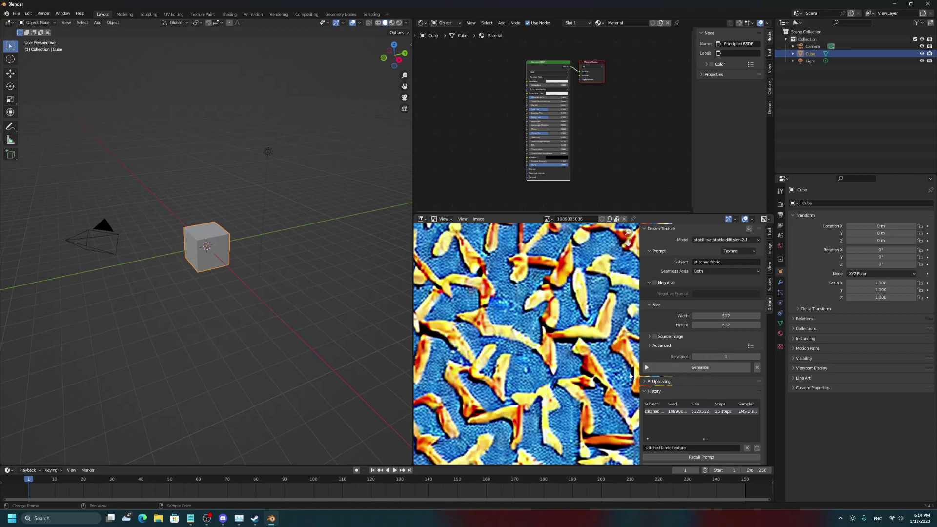
scroll(621, 374, down, 3)
scroll(620, 374, up, 2)
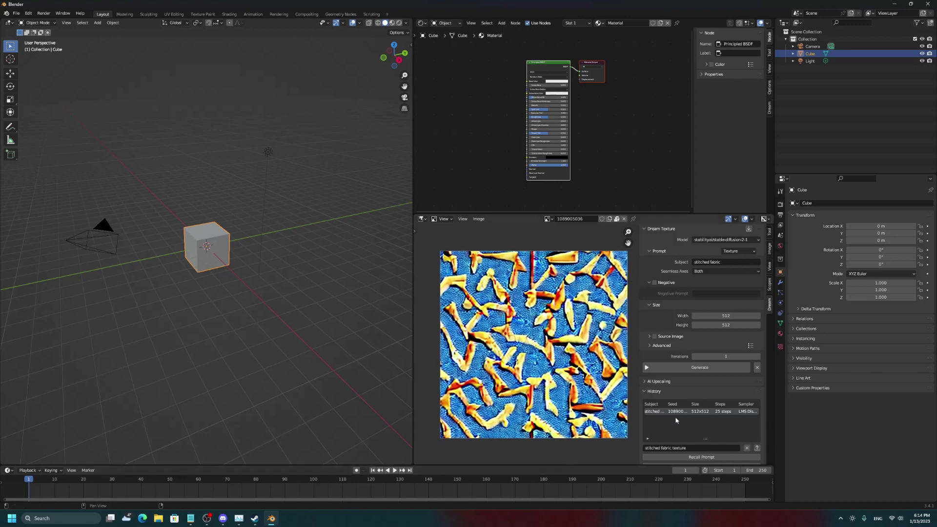
click(707, 263)
double_click(727, 266)
- Generate a 'stitched tablecloth' texture and start AI upscaling with tile size 128, blend 32
text(tablecloth)
click(681, 368)
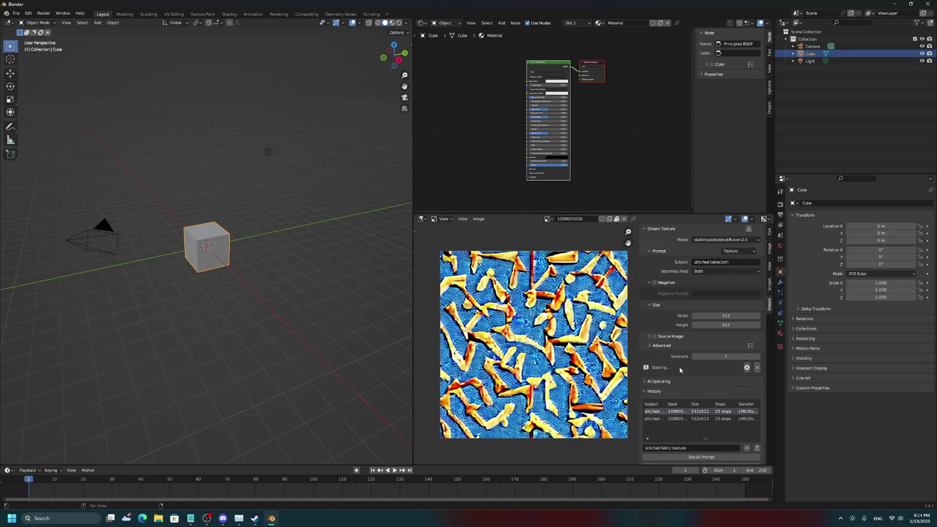
key(n)
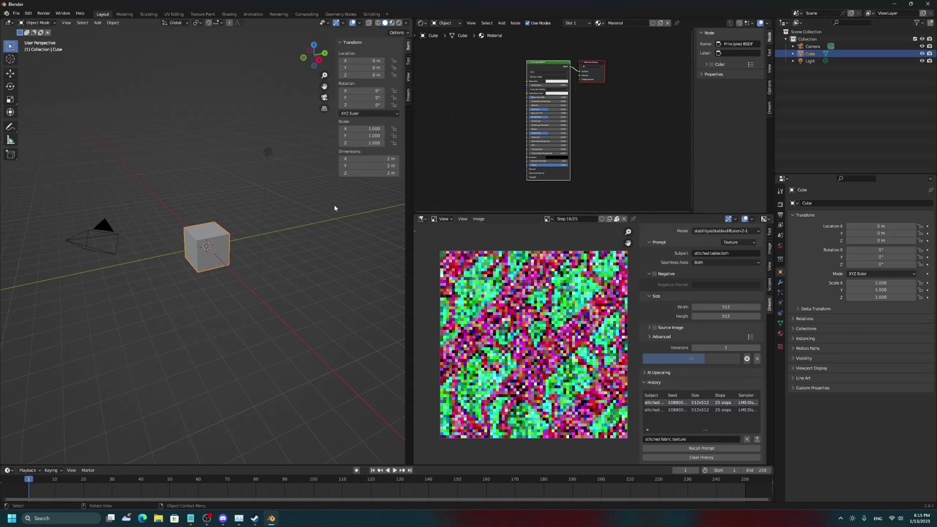
click(659, 373)
click(681, 444)
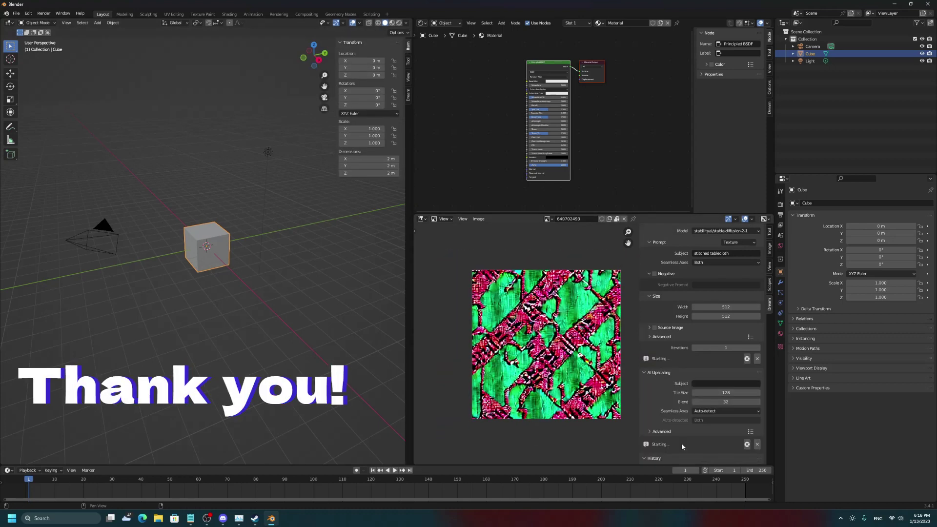